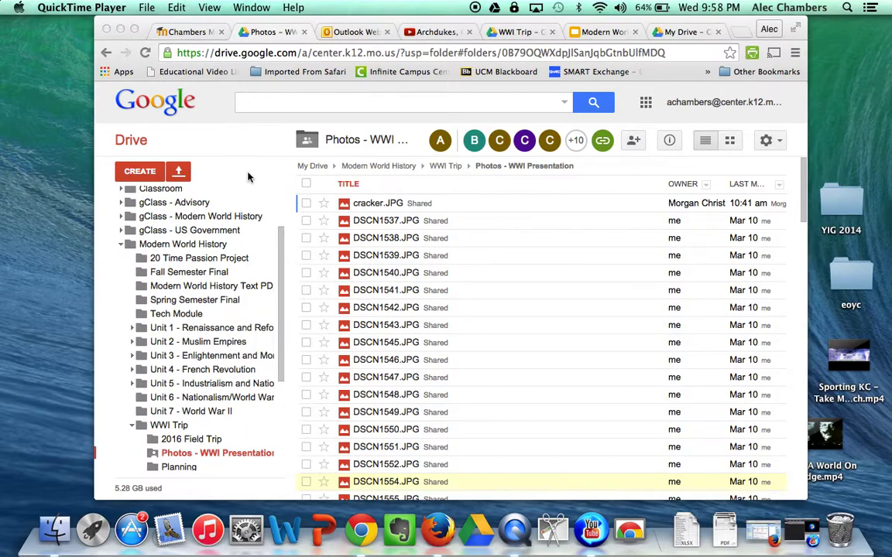
Switch to the Moodle tab and return to the course page
click(189, 32)
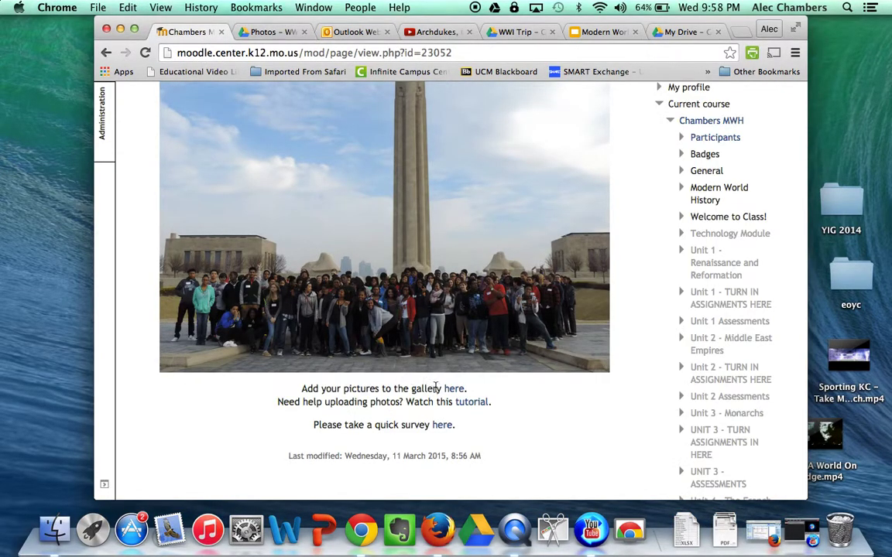
scroll(392, 348, up, 5)
click(106, 52)
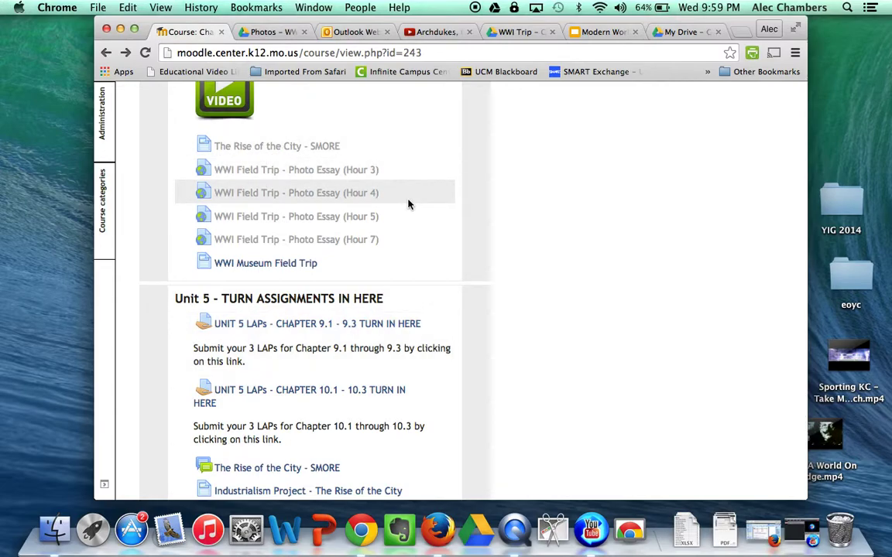
scroll(409, 204, down, 1)
scroll(409, 204, up, 5)
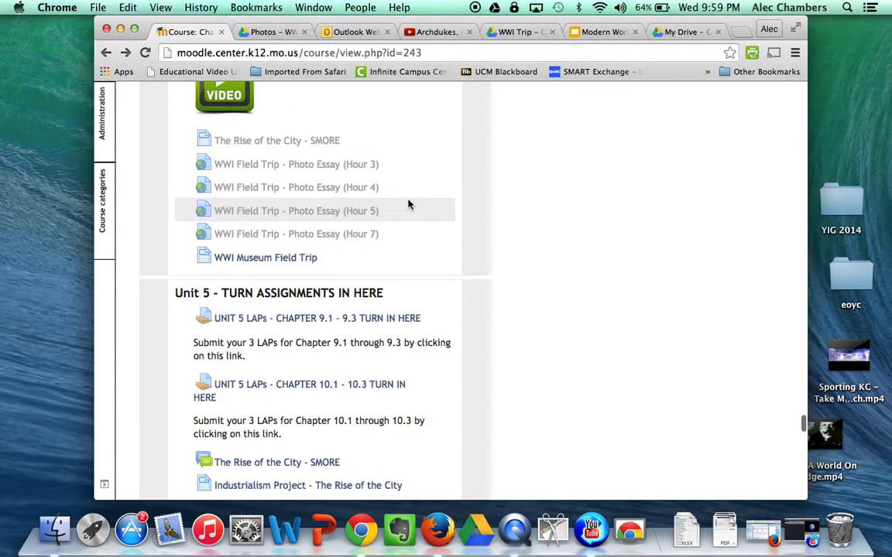
scroll(409, 204, down, 2)
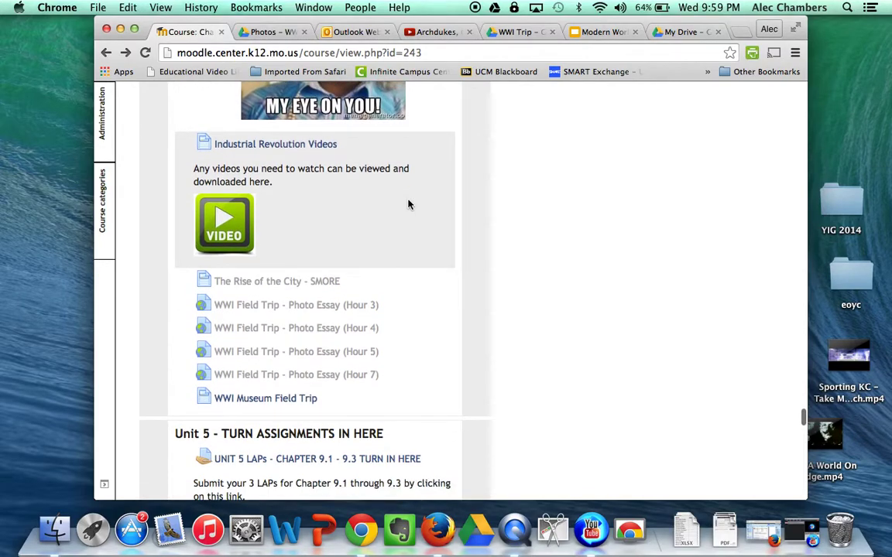
Open the WWI Museum Field Trip page and follow its 'here' gallery link
click(275, 402)
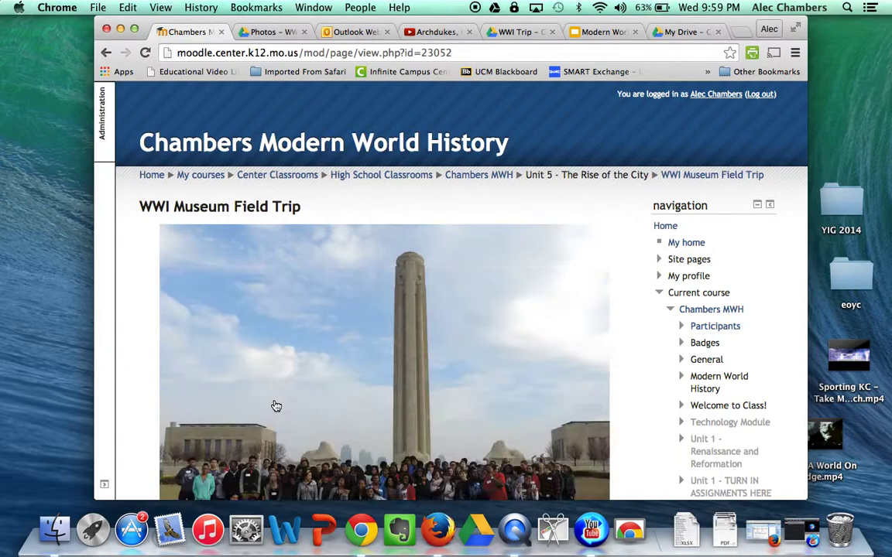
scroll(341, 348, down, 4)
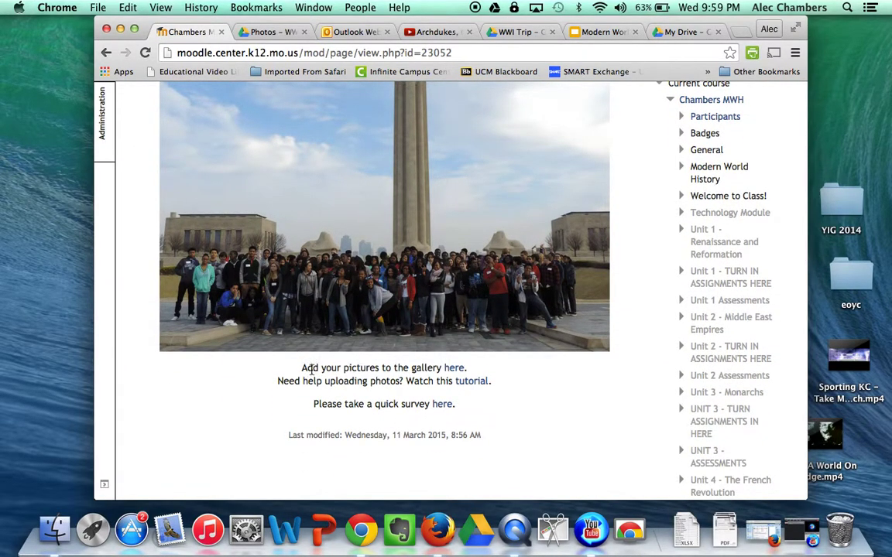
drag(301, 367, 489, 380)
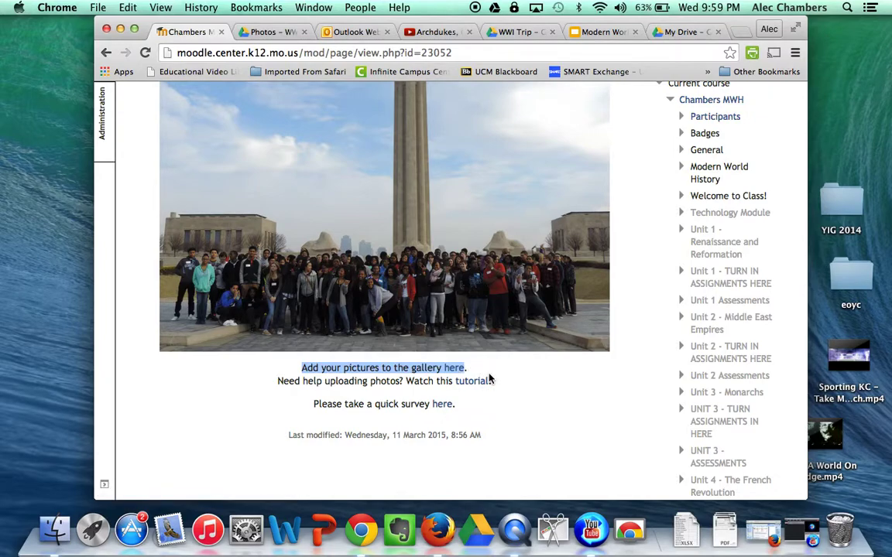
click(457, 372)
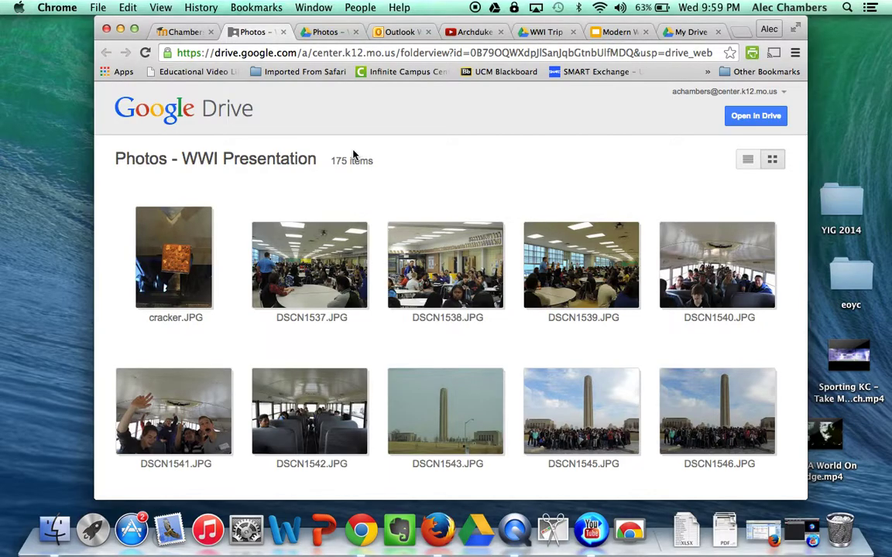
Browse the 175-item photo grid, then open Photos - WWI Presentation in full Google Drive
scroll(444, 283, down, 10)
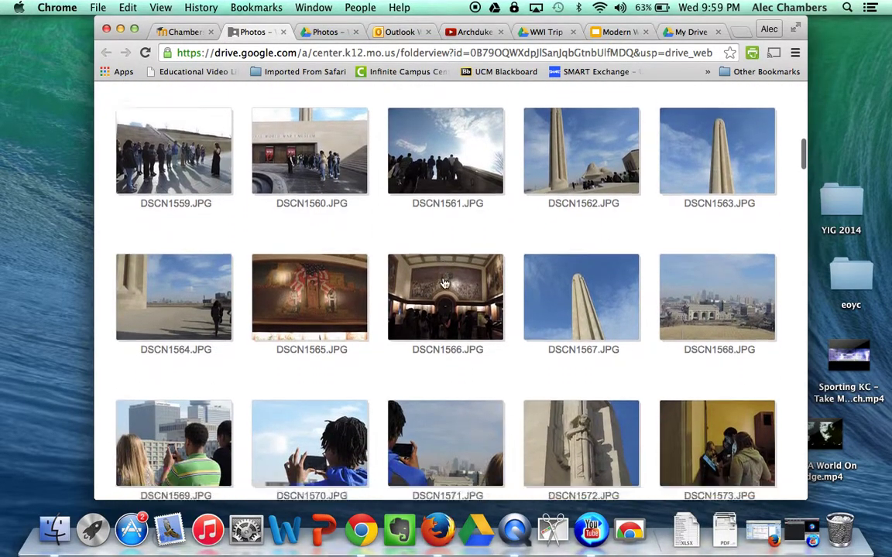
scroll(444, 284, down, 20)
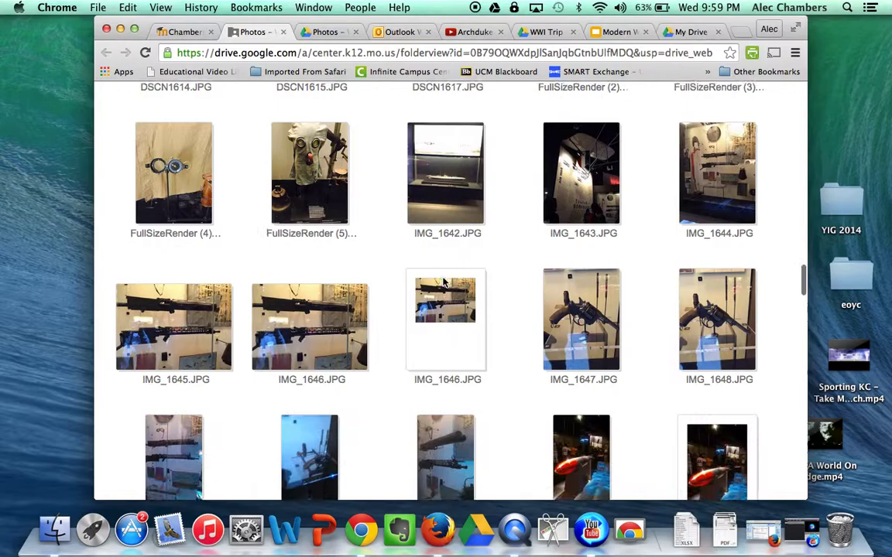
scroll(445, 283, down, 5)
scroll(444, 284, up, 15)
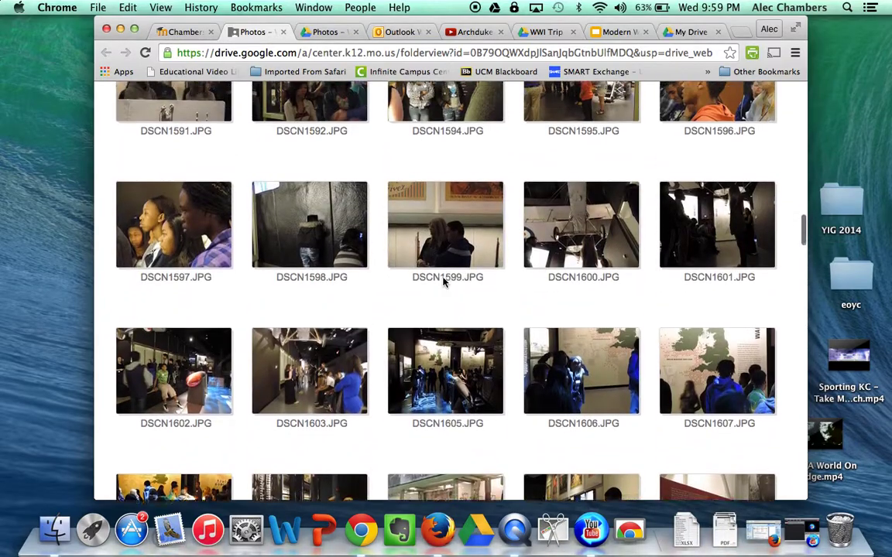
scroll(444, 283, up, 20)
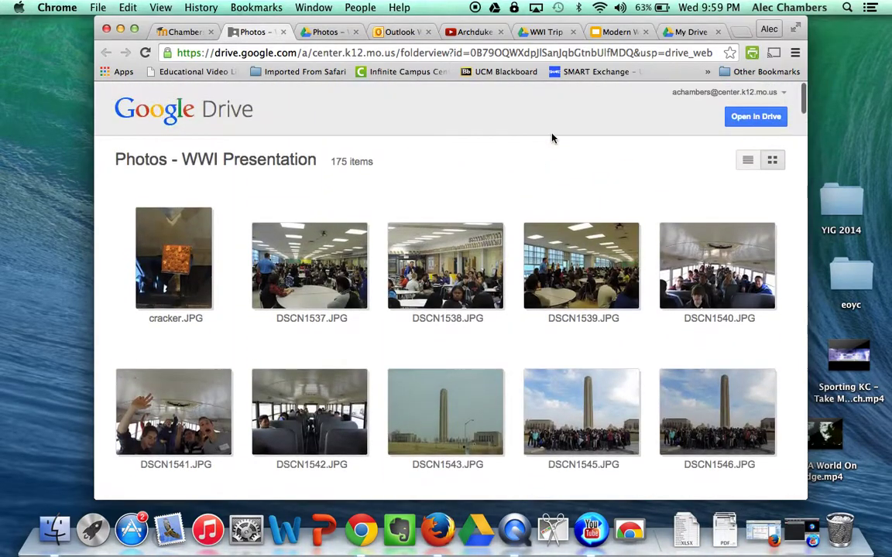
click(769, 118)
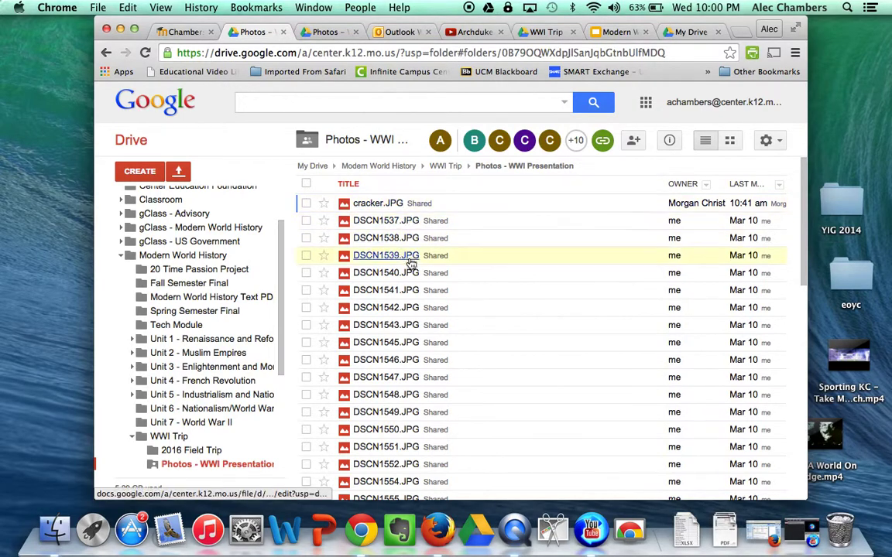
Show the Upload menu's Files... and Folder... options after briefly checking the CREATE menu
click(180, 175)
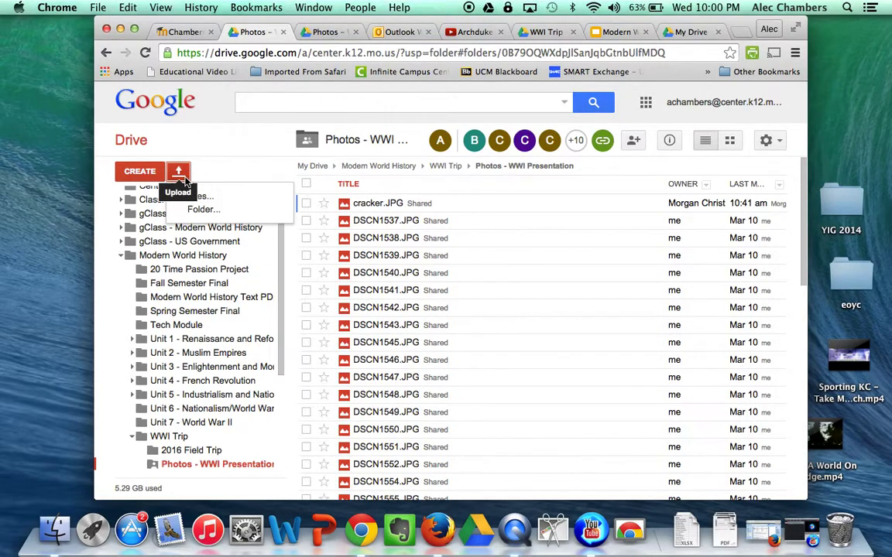
click(155, 171)
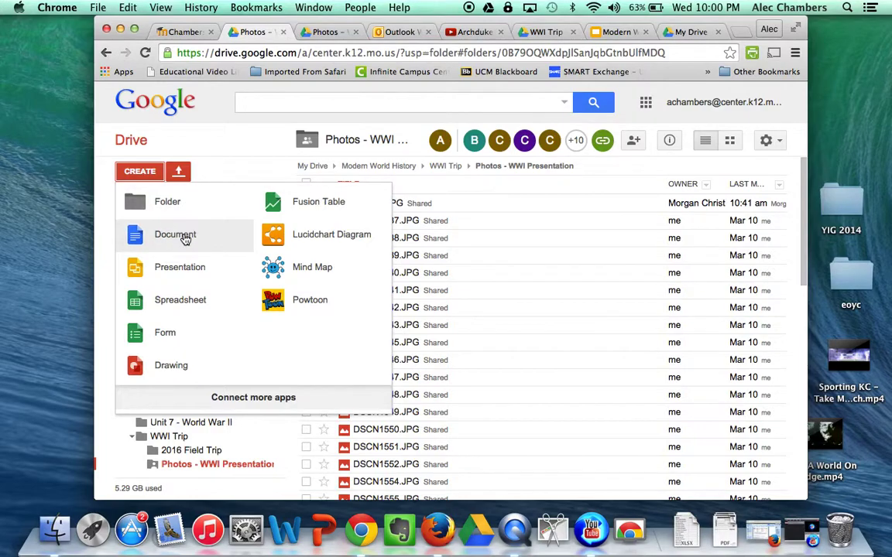
click(189, 151)
click(182, 171)
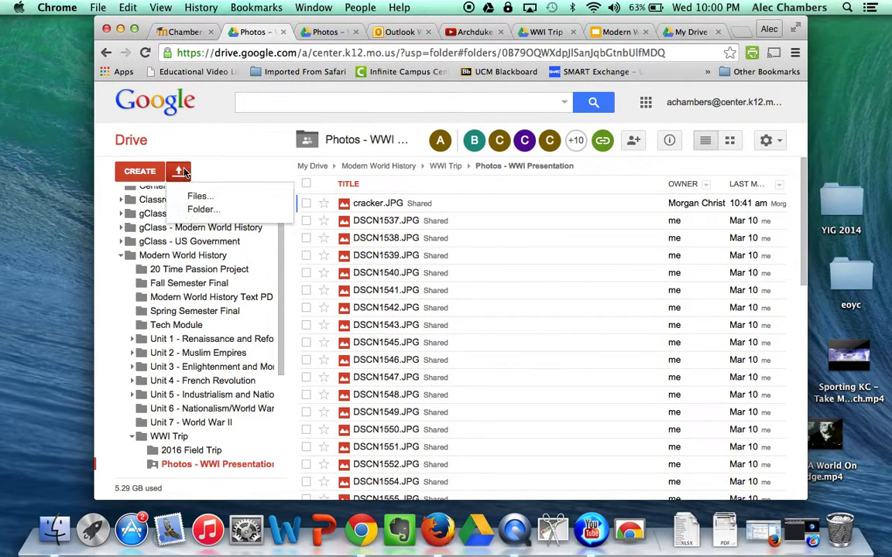
Upload individual files, selecting only DSCN1385.JPG from the YIG 2 folder
click(196, 199)
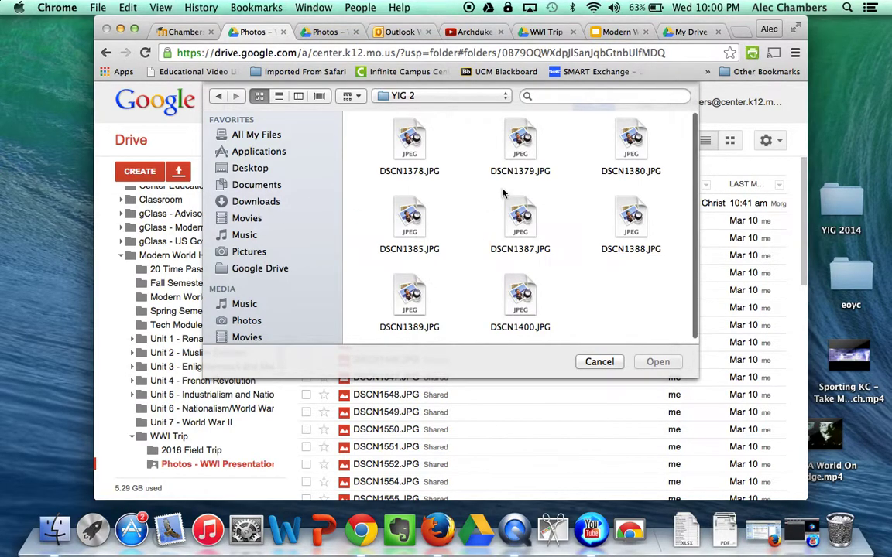
click(414, 223)
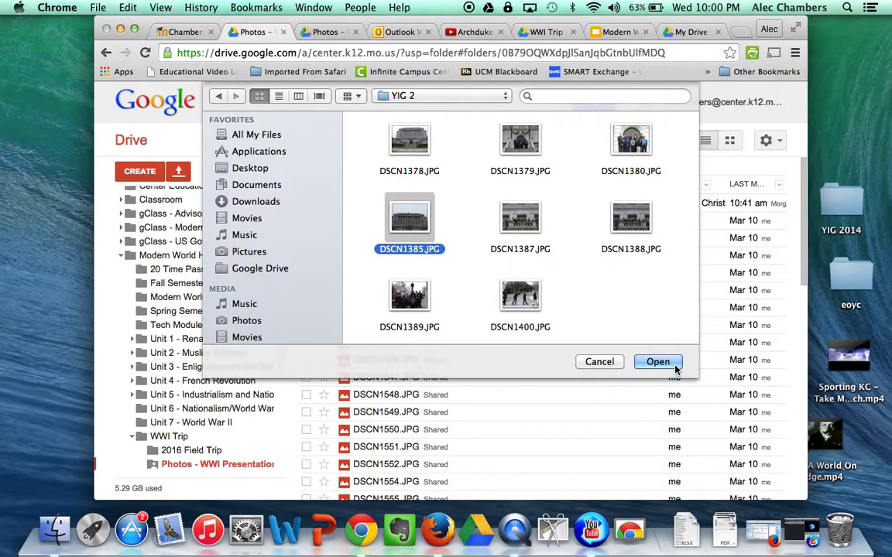
click(662, 309)
drag(662, 309, 418, 219)
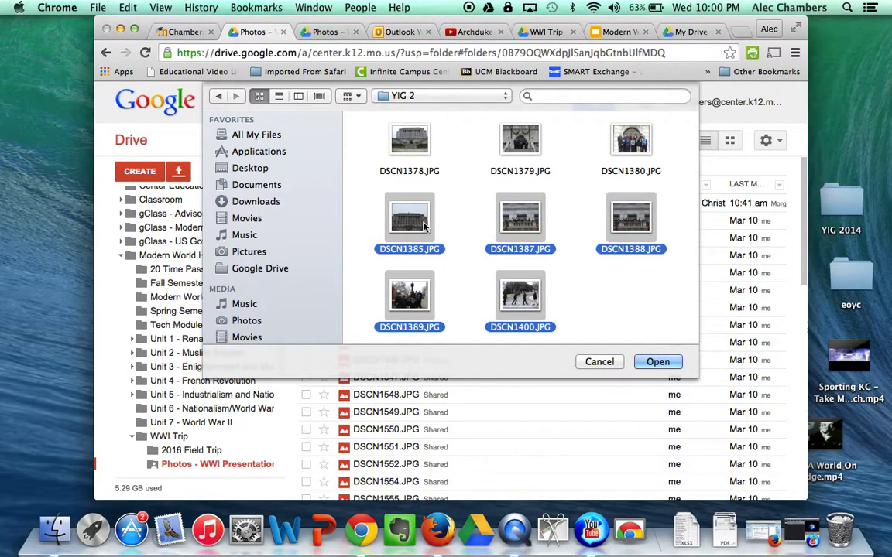
click(578, 275)
click(425, 228)
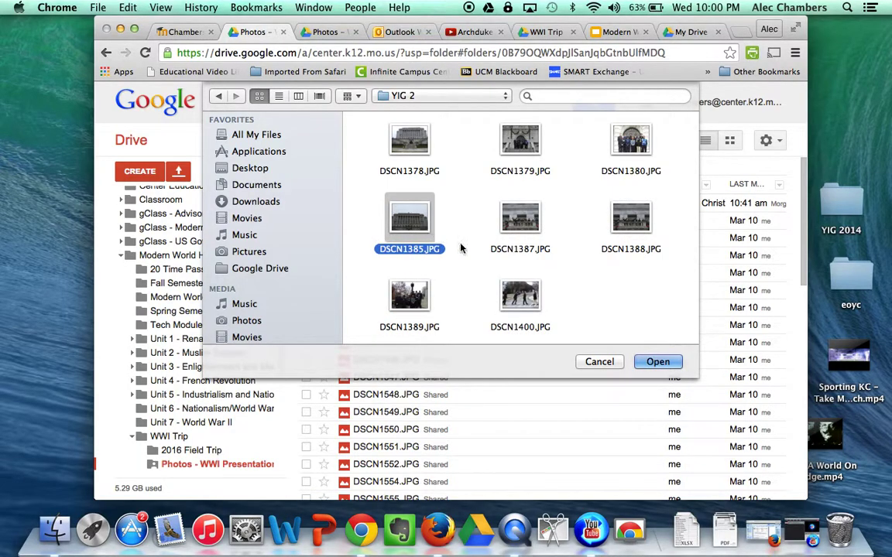
click(657, 361)
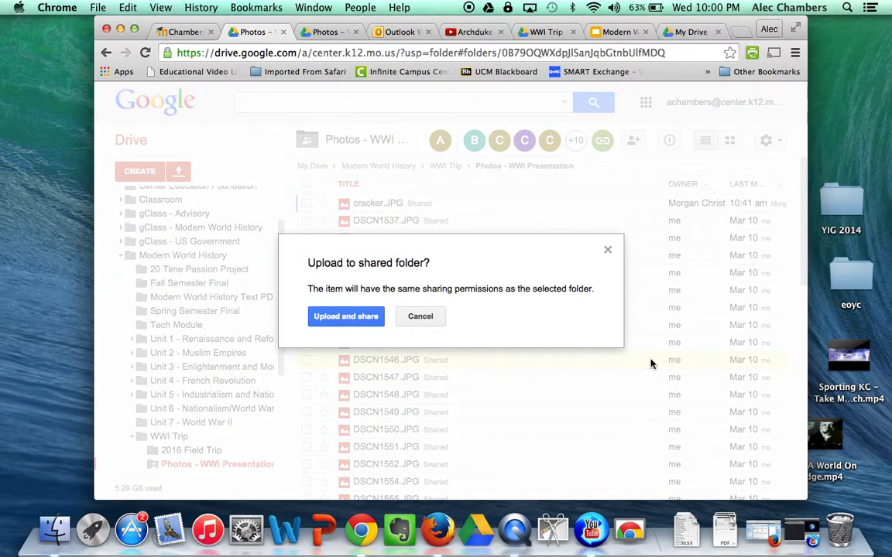
Upload and share DSCN1385.JPG with default settings, then display the folder in grid view
click(380, 317)
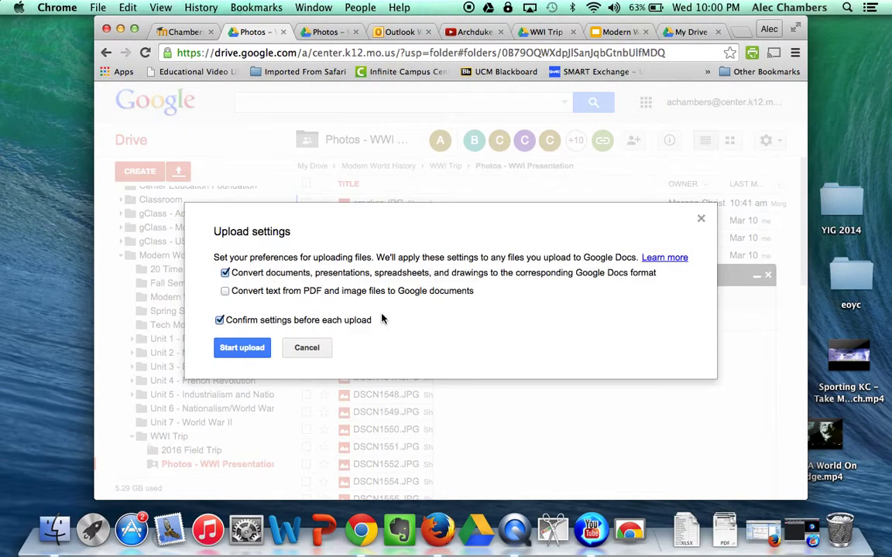
click(257, 345)
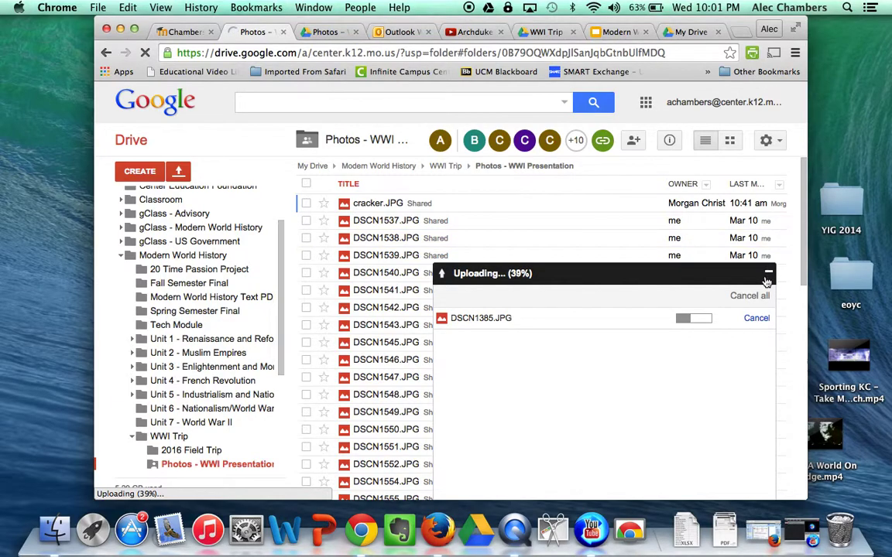
click(732, 142)
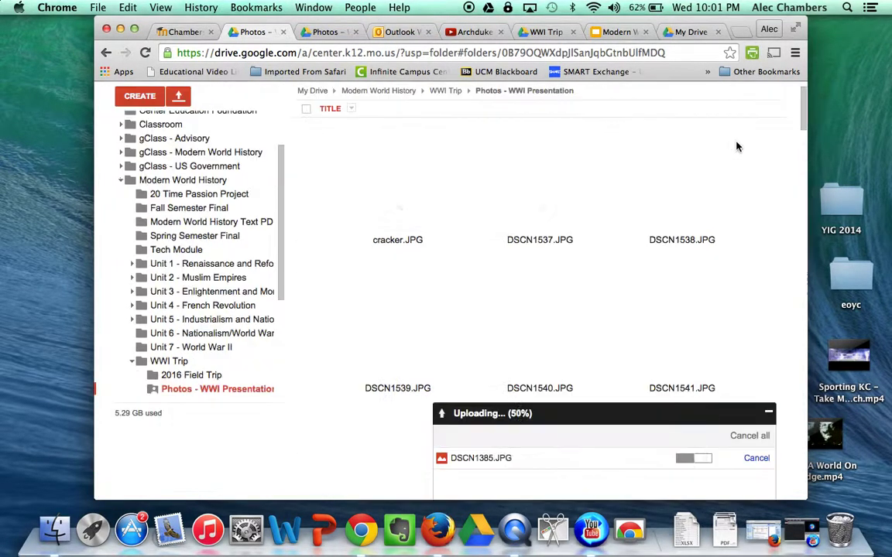